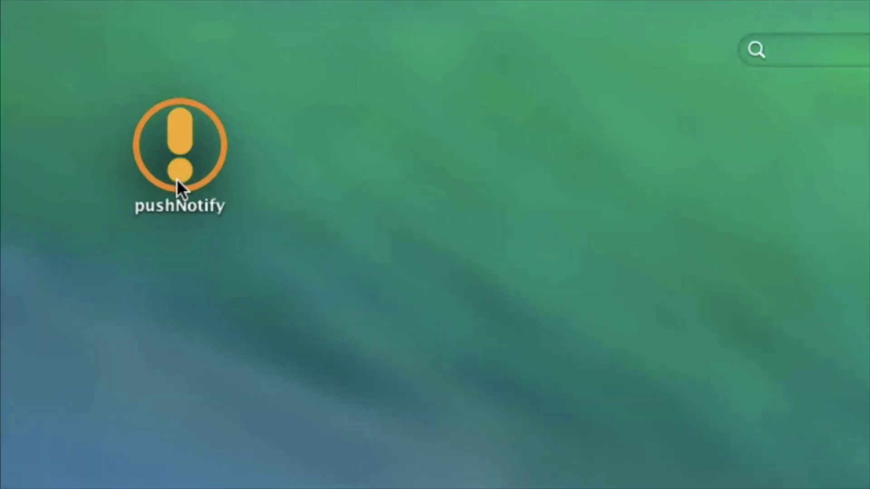
Launch pushNotify from Launchpad, approving the downloaded-app warning and incoming-connection firewall prompt
left_click(177, 161)
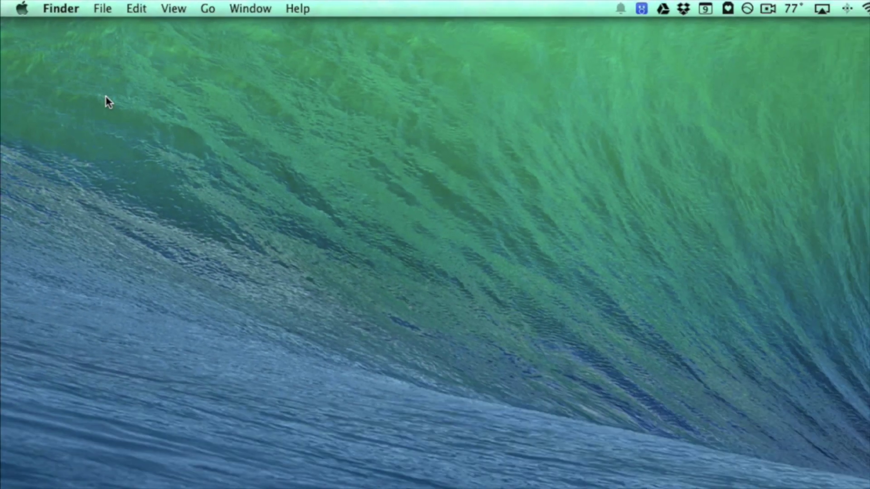
left_click(549, 190)
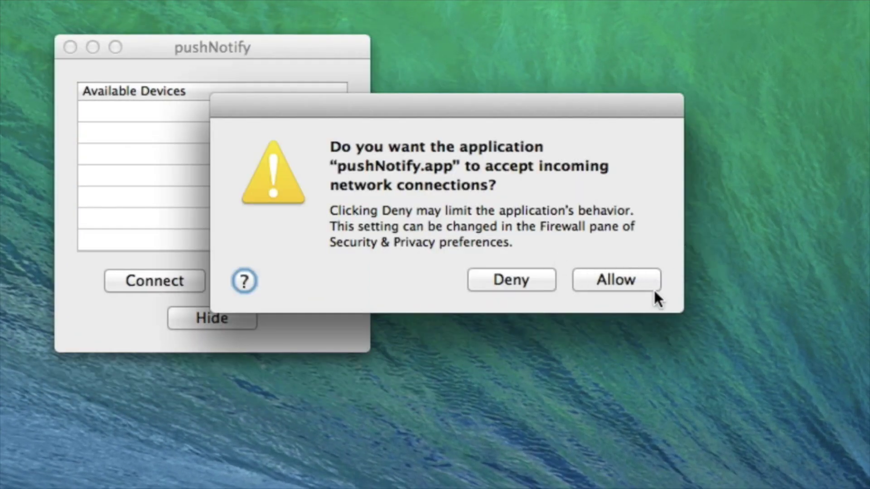
left_click(611, 280)
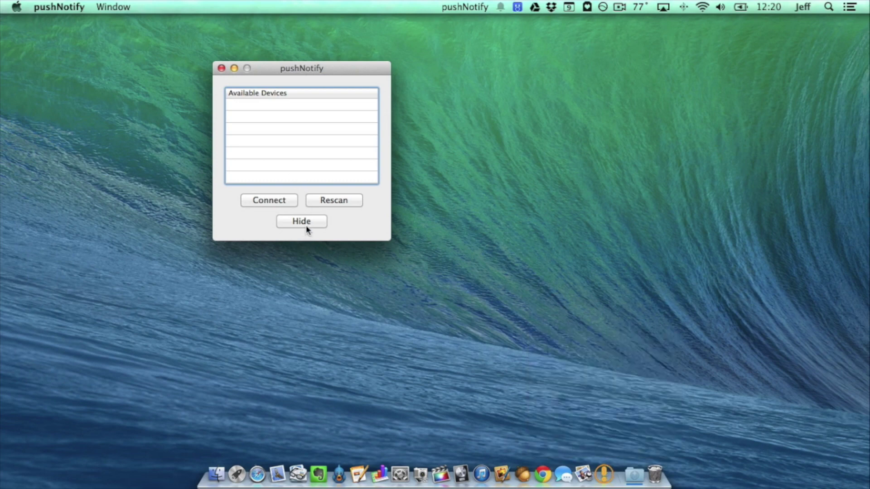
left_click(306, 222)
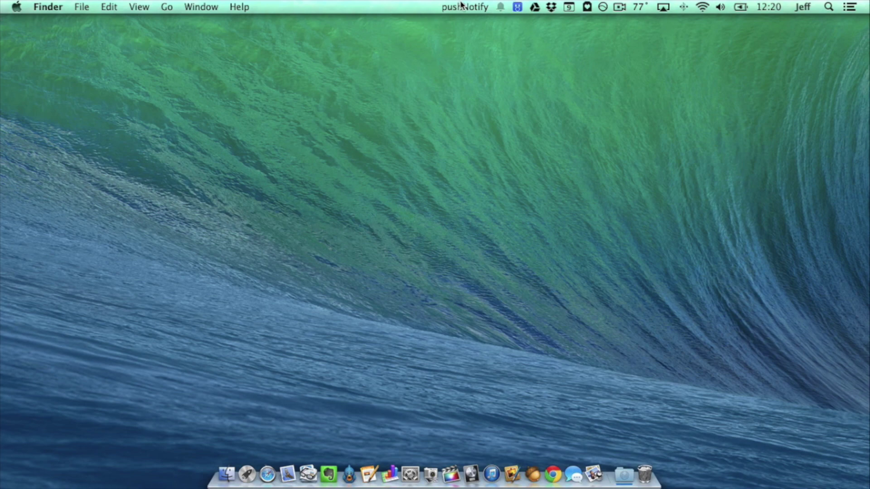
left_click(463, 6)
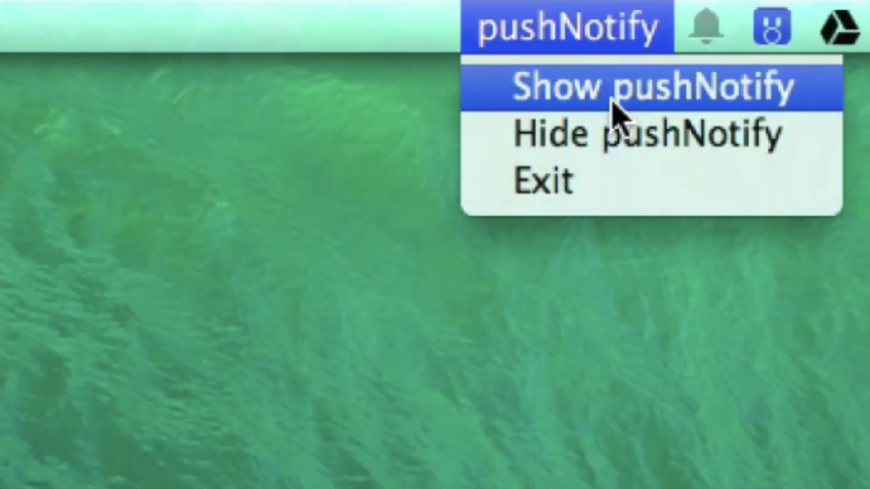
left_click(501, 41)
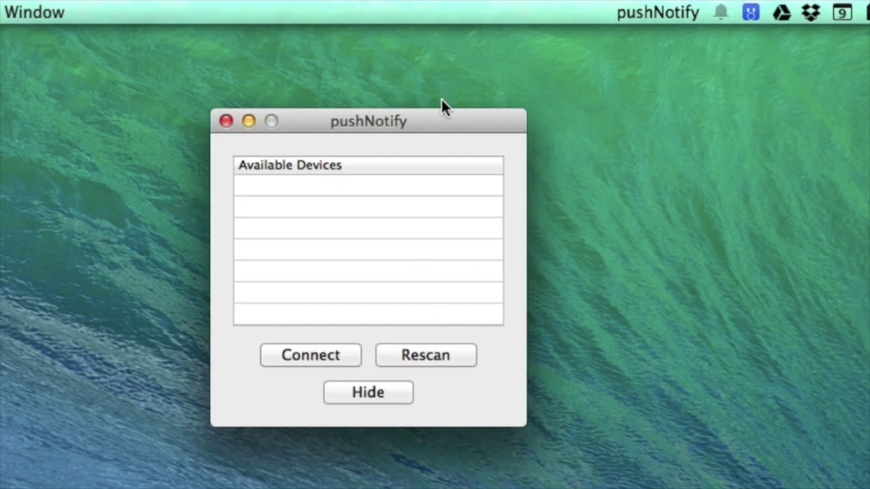
left_click(676, 4)
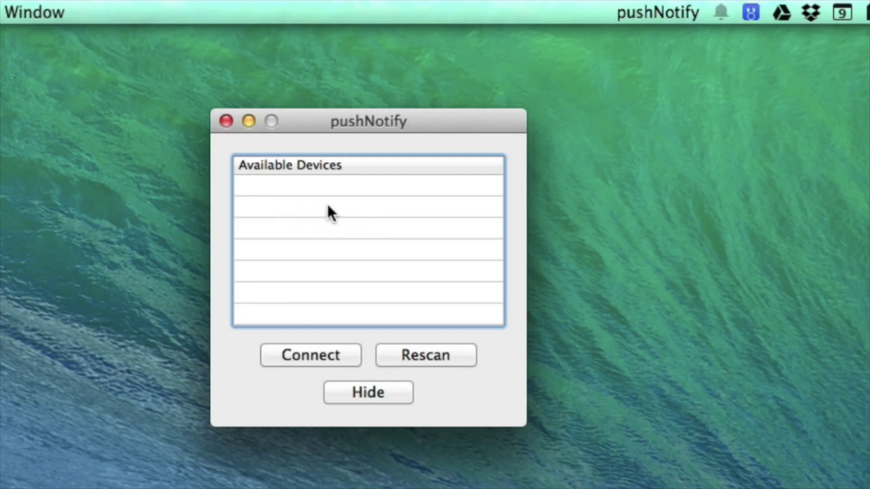
Rescan the network and connect to the iPhone Fiv3 from Available Devices
left_click(433, 368)
left_click(272, 190)
left_click(326, 360)
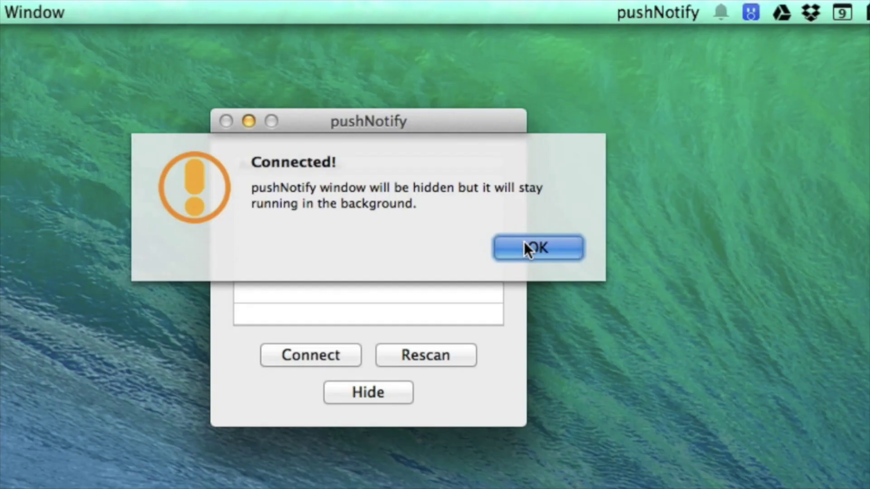
Dismiss the iPhone connection alert, then open and close pushNotify's menu-bar menu
left_click(523, 243)
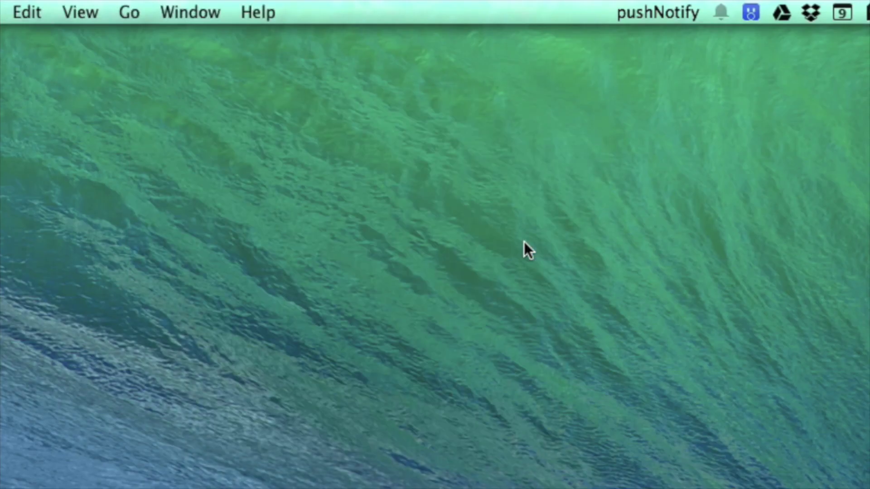
left_click(661, 9)
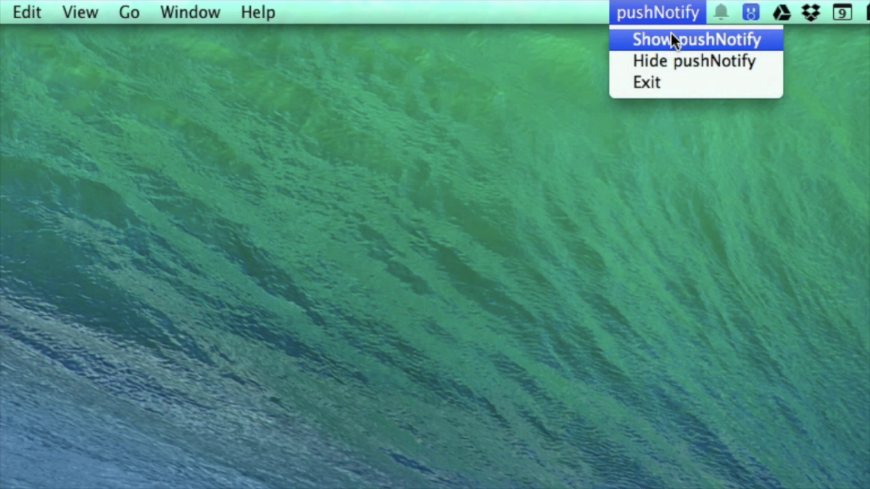
left_click(617, 193)
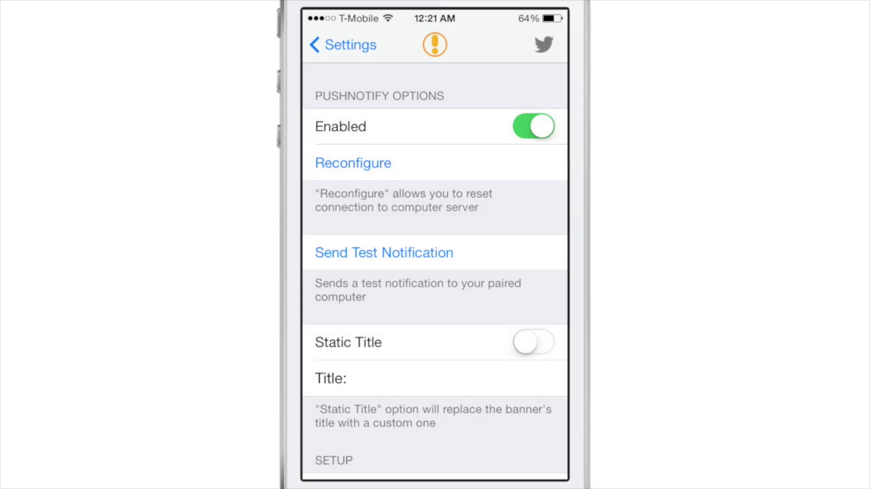
Send a test notification to the Mac and dismiss the sent confirmation
left_click(384, 252)
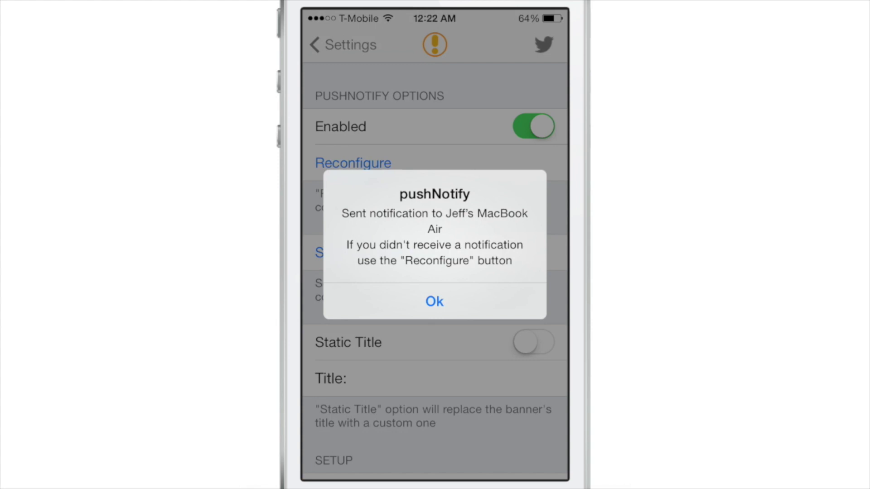
left_click(434, 301)
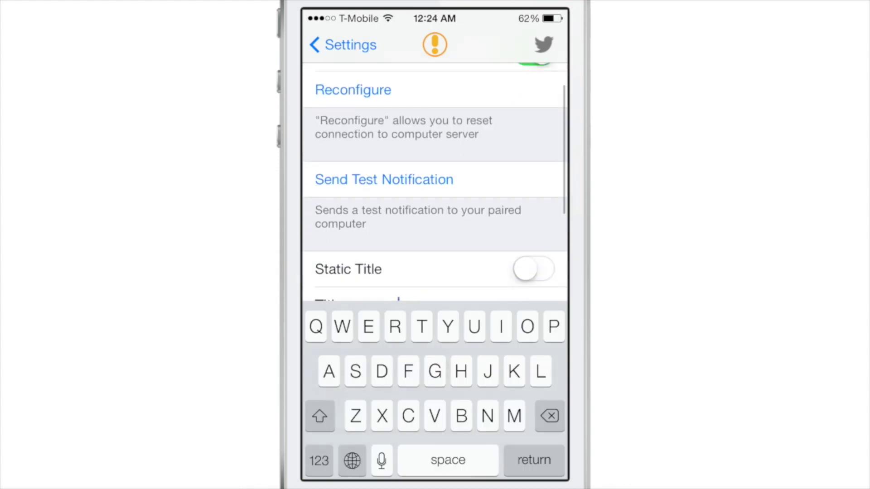
Reopen the pushNotify pane, scroll through its options, then return to Settings
left_click(350, 34)
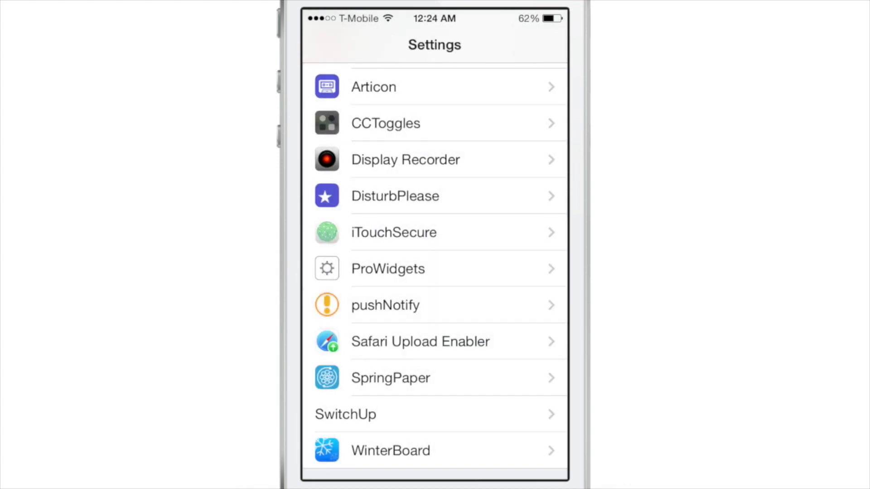
left_click(462, 305)
scroll(539, 155, "down", 5)
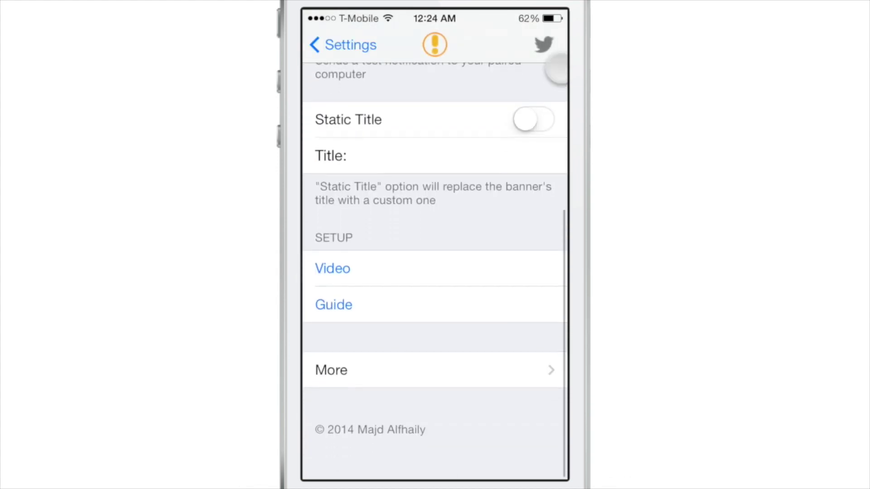
left_click_drag(513, 180, 544, 415)
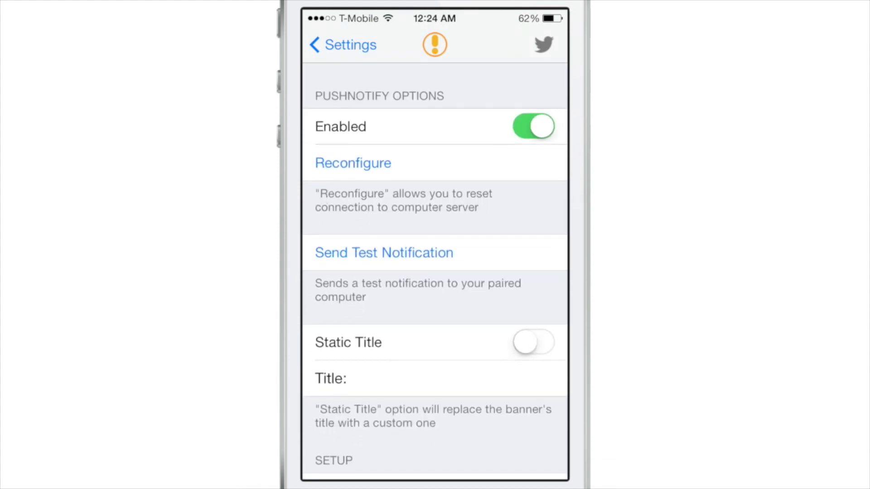
left_click(348, 45)
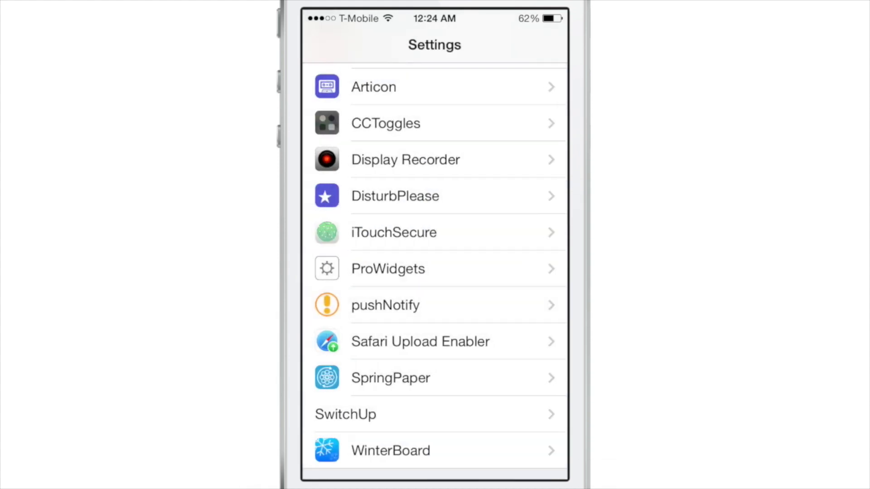